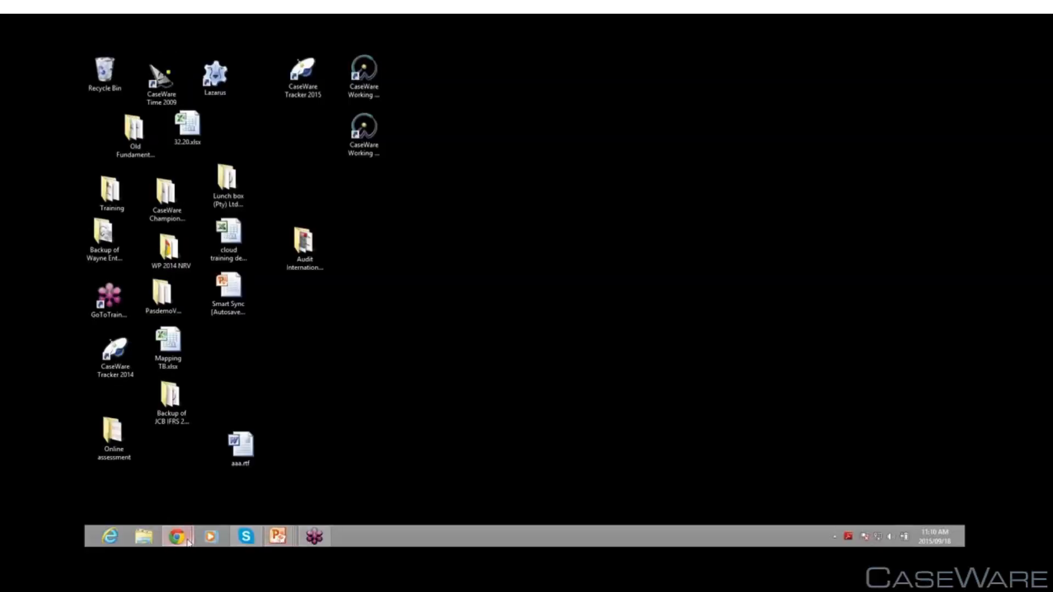
Switch to the CaseWare Cloud browser window and open Firm Settings from the Cloud app menu
{"action": "mouse_move", "coordinate": [188, 543]}
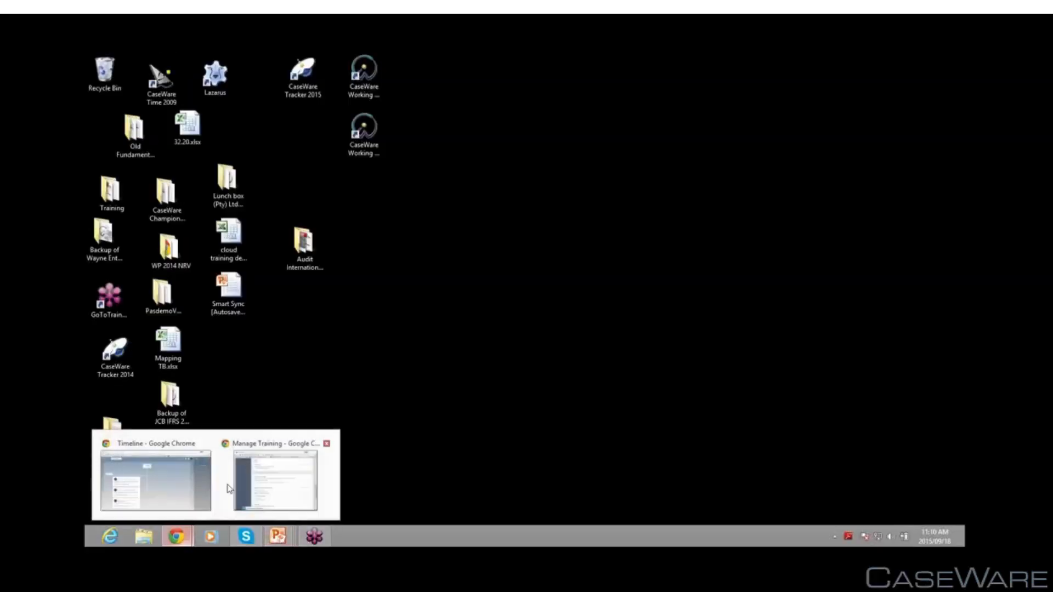
{"action": "left_click", "coordinate": [154, 478]}
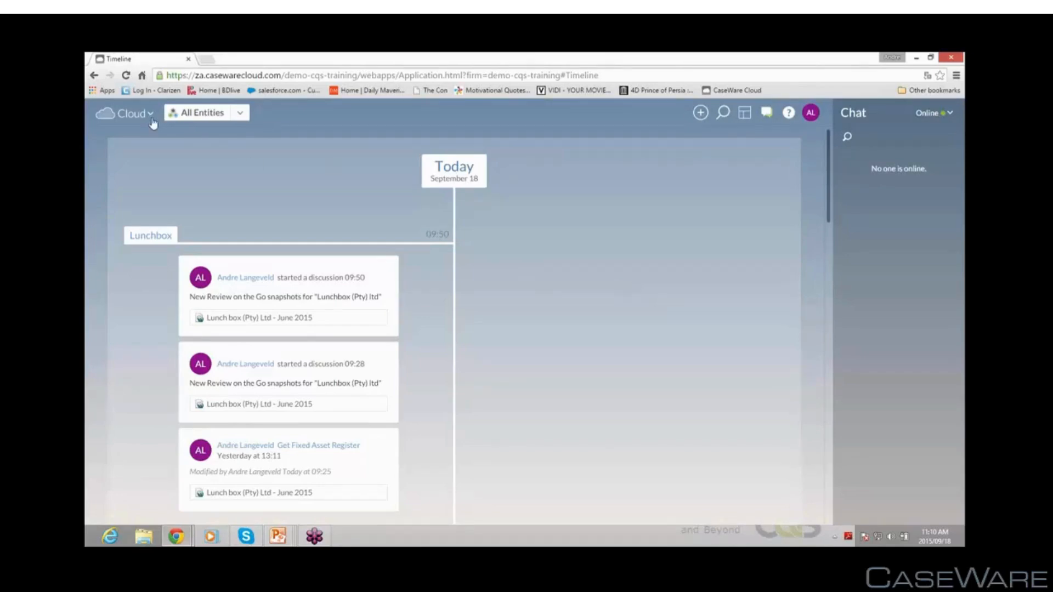
{"action": "left_click", "coordinate": [112, 113]}
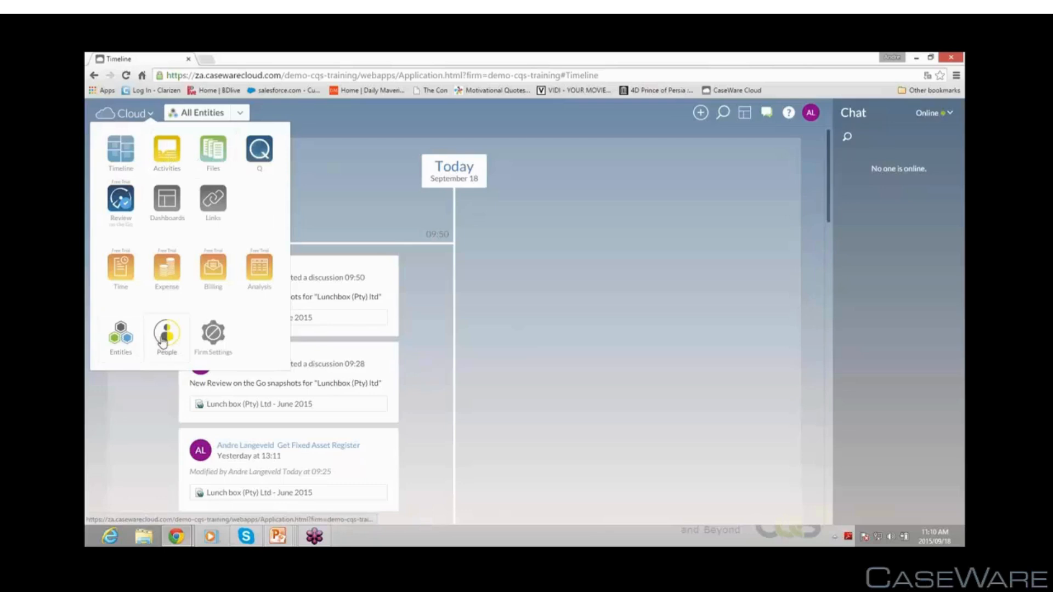
{"action": "left_click", "coordinate": [213, 334]}
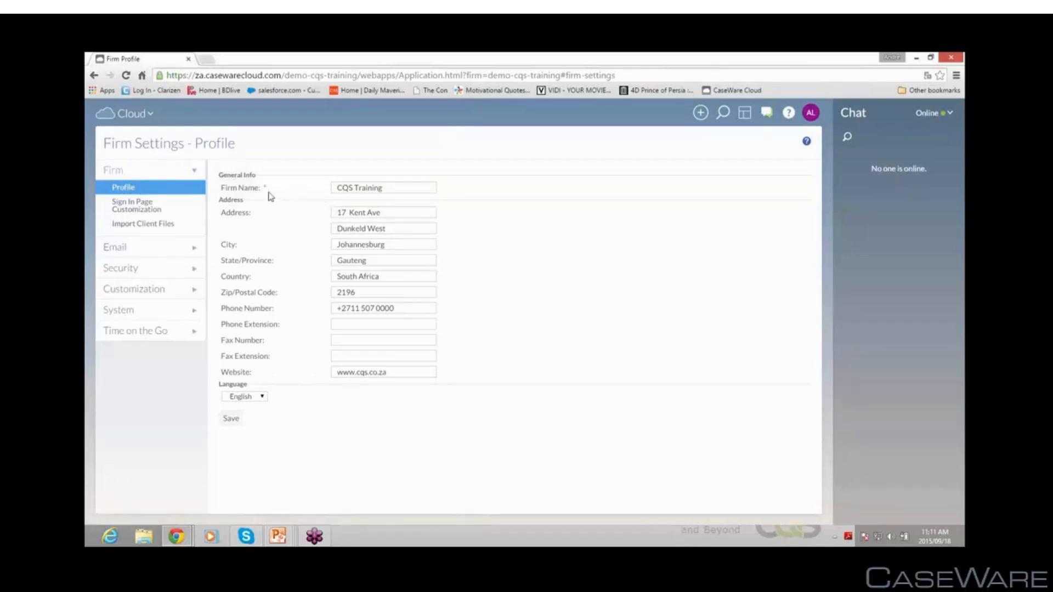
Browse the firm Profile, Sign In Page Customization and Import Client Files settings pages
{"action": "left_click_drag", "start_coordinate": [395, 189], "coordinate": [333, 191]}
{"action": "left_click", "coordinate": [137, 206]}
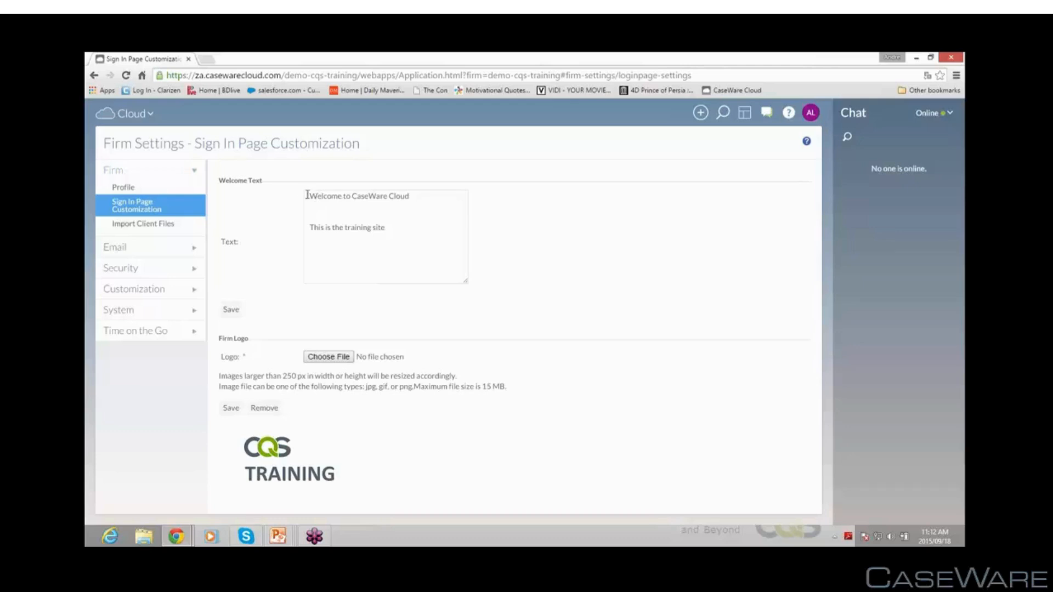
{"action": "left_click", "coordinate": [149, 226]}
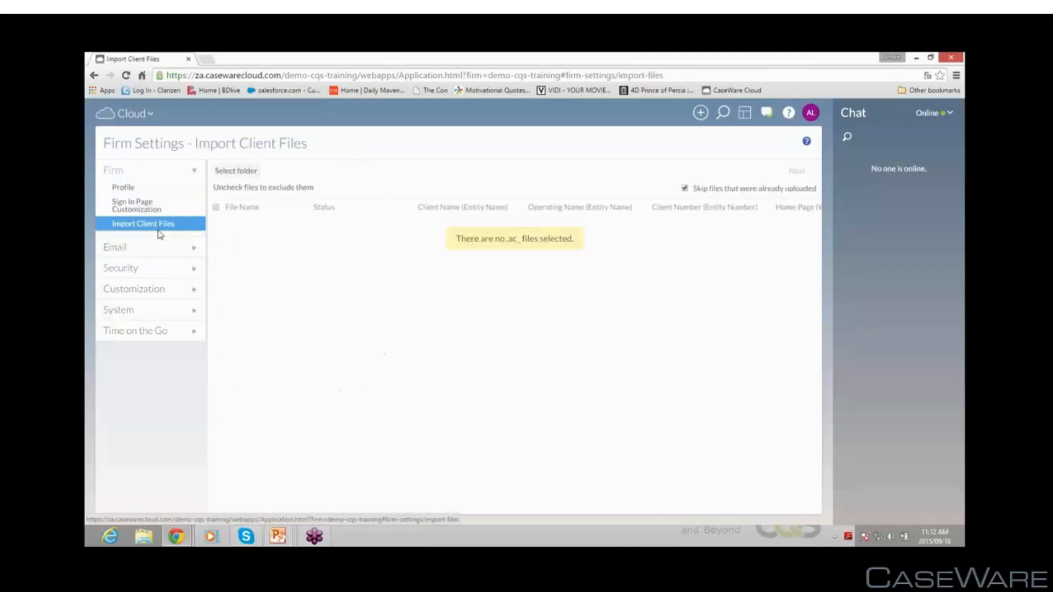
Examine the Email Settings fields for display name and signature, and the Email Log
{"action": "left_click", "coordinate": [117, 252]}
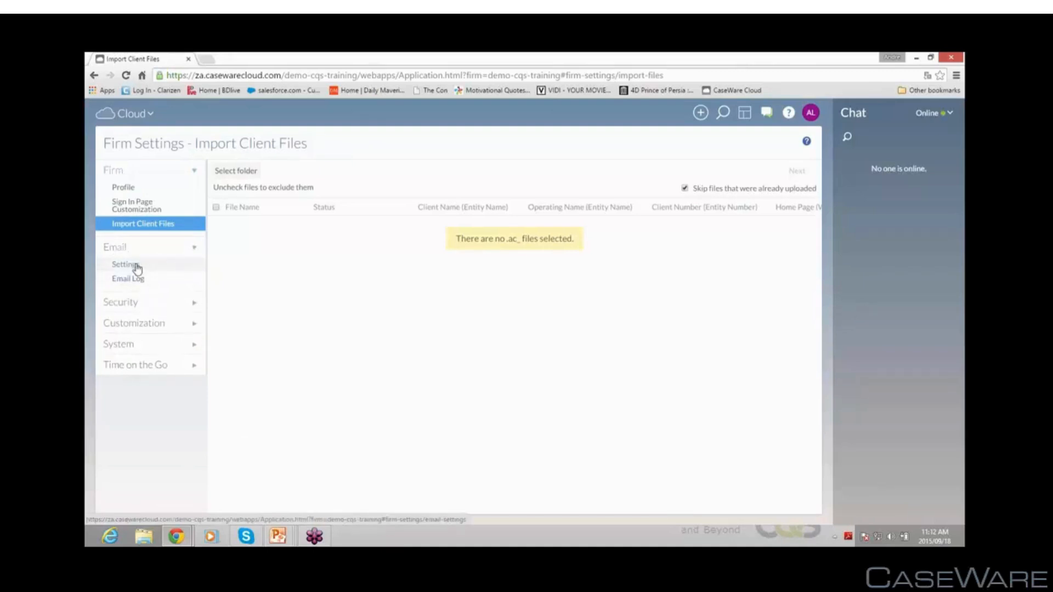
{"action": "left_click", "coordinate": [135, 266]}
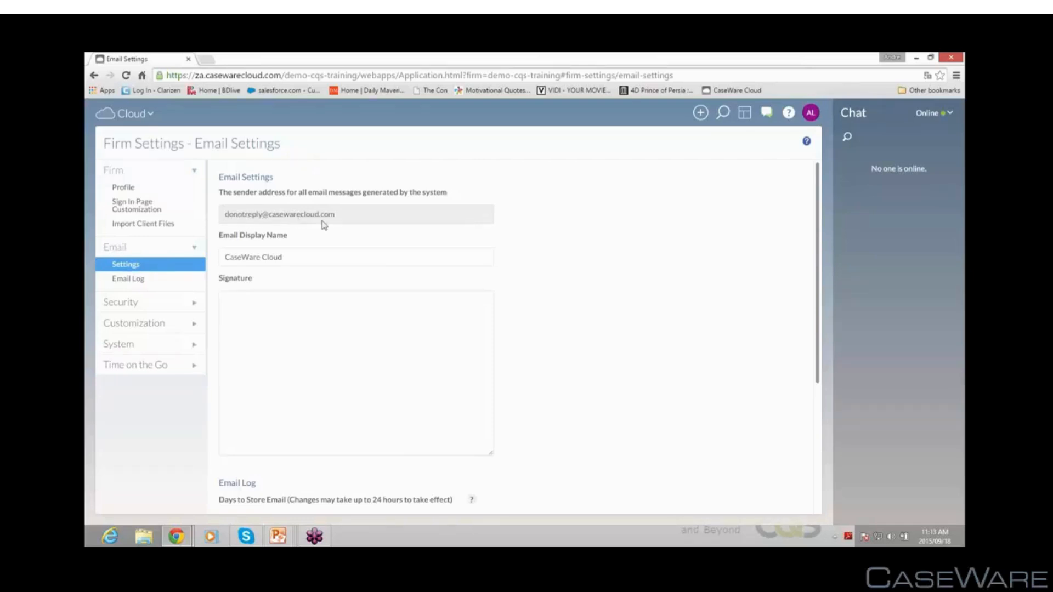
{"action": "left_click", "coordinate": [282, 256]}
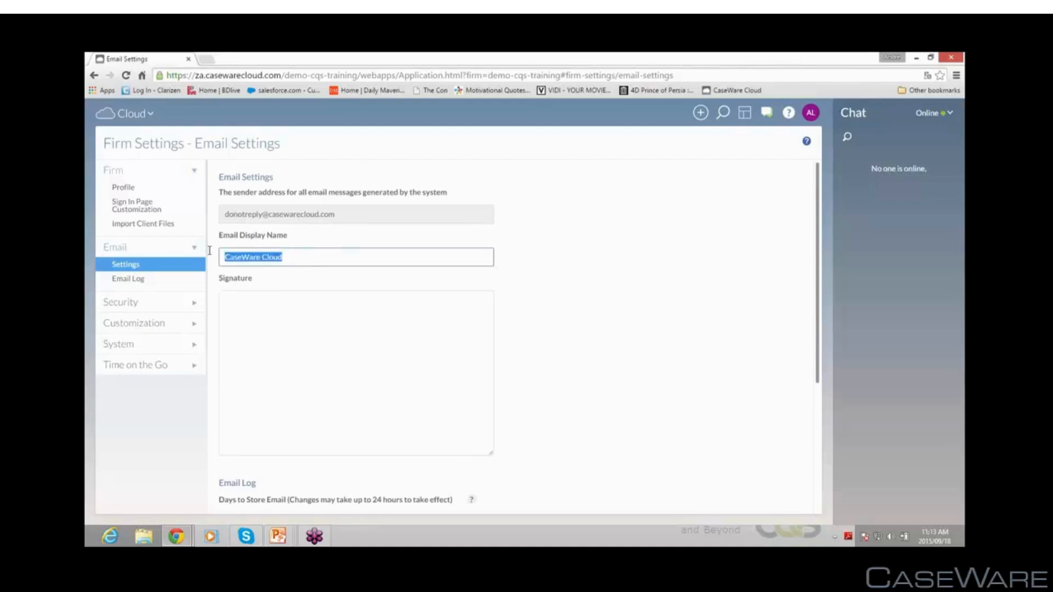
{"action": "triple_click", "coordinate": [298, 258]}
{"action": "left_click", "coordinate": [256, 347]}
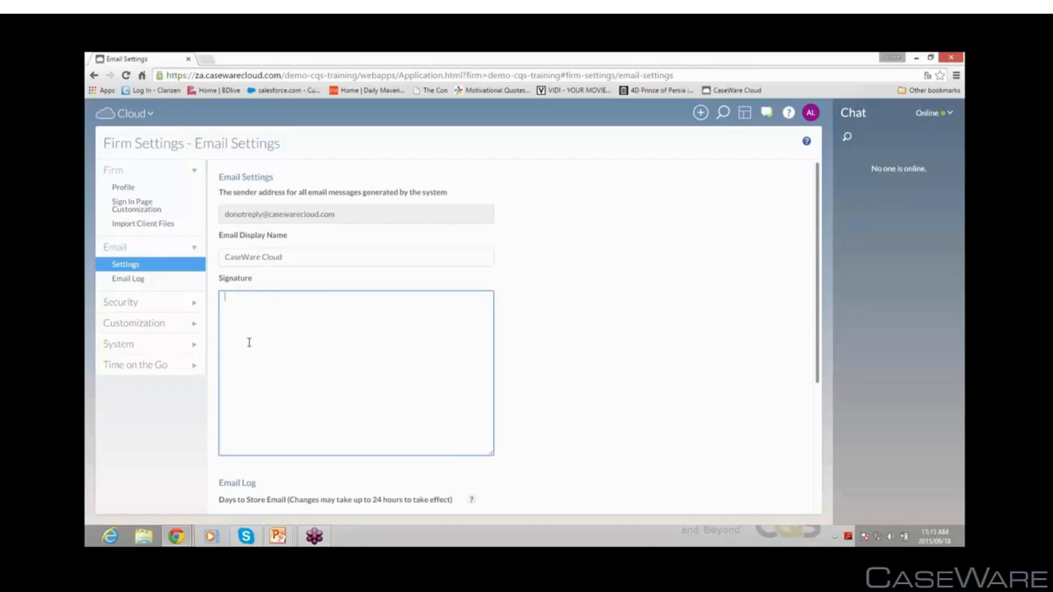
{"action": "left_click", "coordinate": [142, 284]}
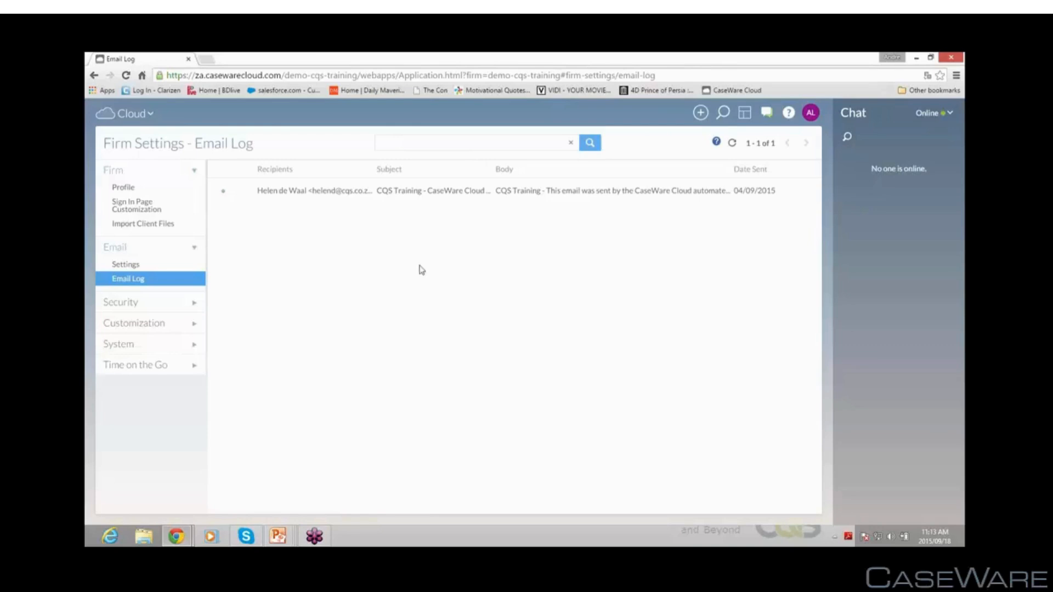
Open Role Permissions under Security and view the Admin role's permissions
{"action": "left_click", "coordinate": [125, 303]}
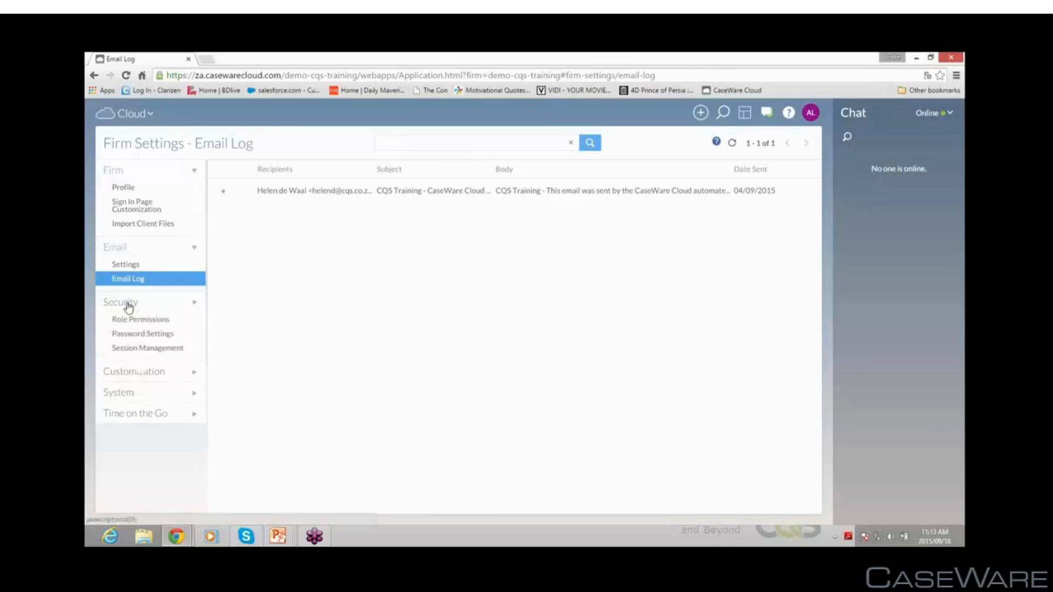
{"action": "left_click", "coordinate": [137, 320]}
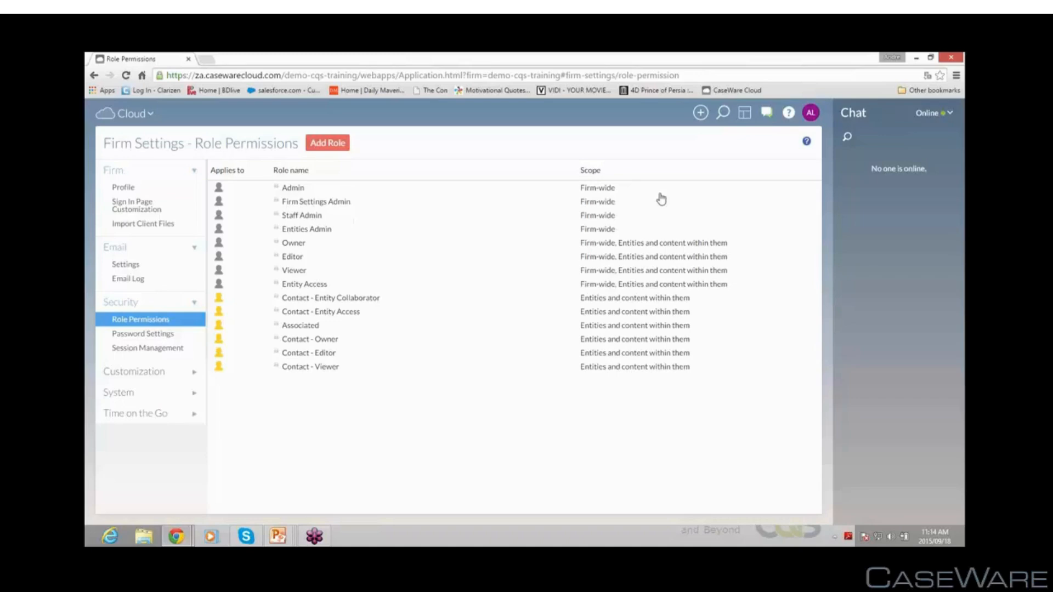
{"action": "left_click", "coordinate": [292, 190]}
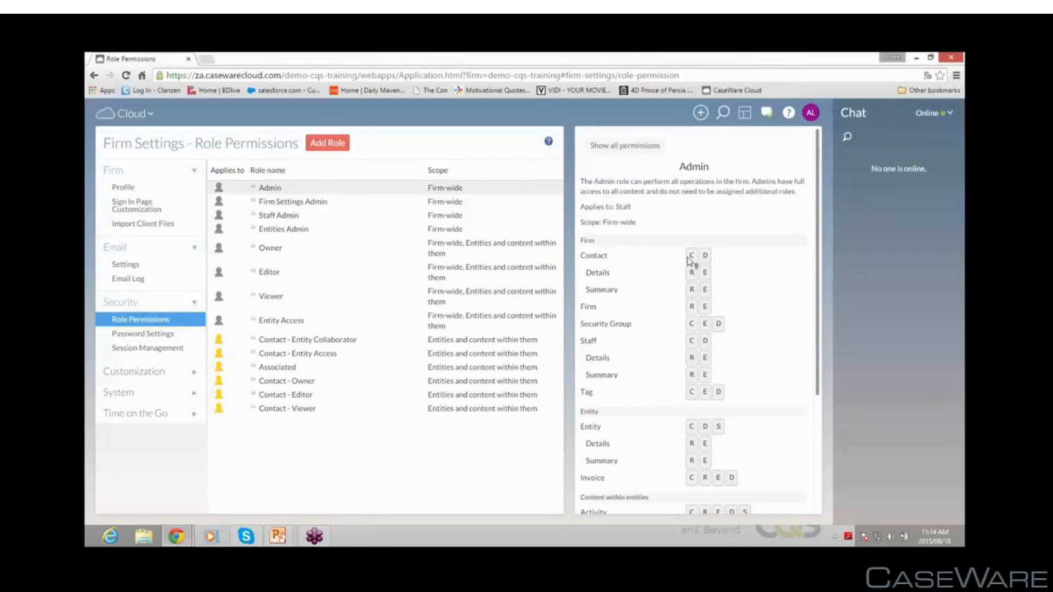
Review the minimum password strength options in Password Settings without changing them
{"action": "mouse_move", "coordinate": [693, 261]}
{"action": "left_click", "coordinate": [157, 335]}
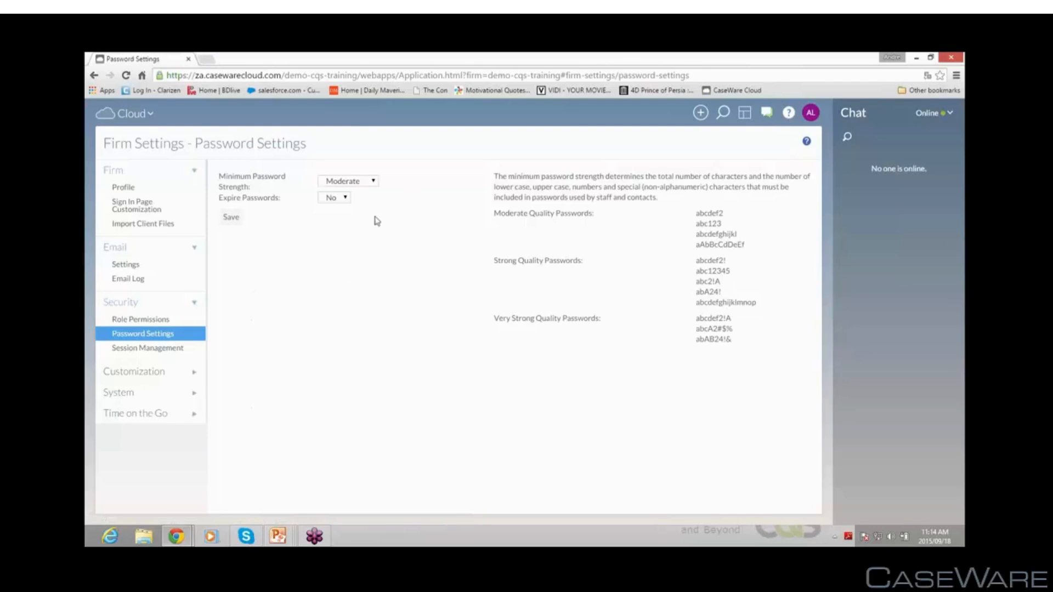
{"action": "left_click", "coordinate": [372, 186]}
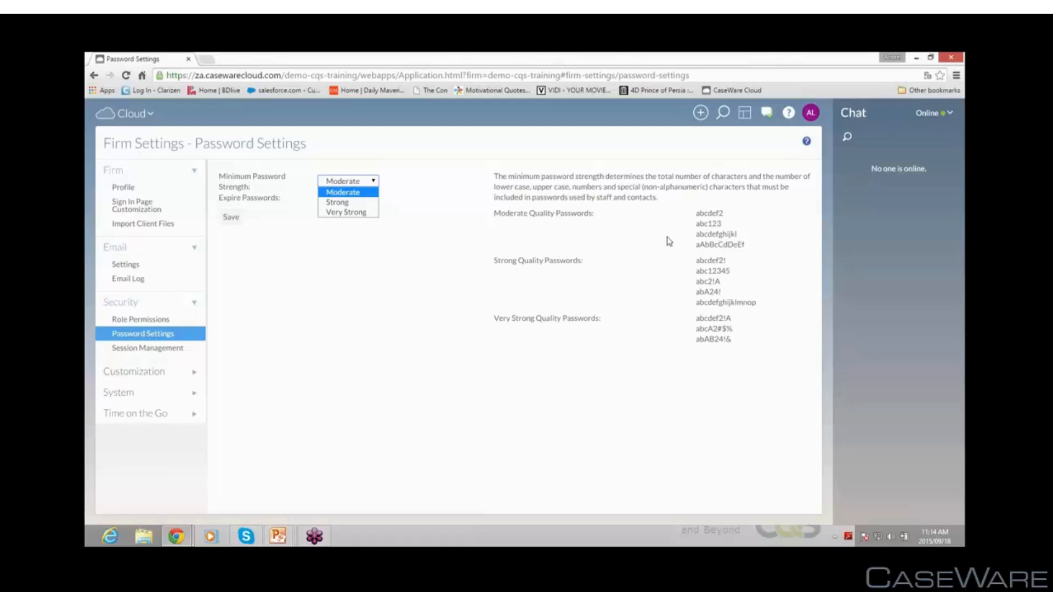
{"action": "left_click", "coordinate": [382, 305]}
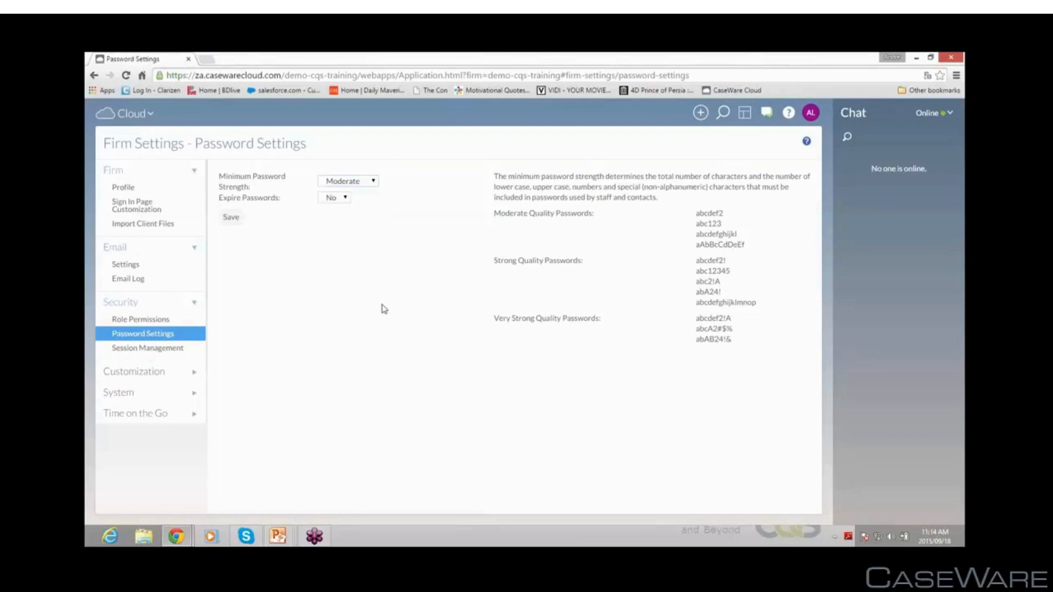
Try setting Expire Passwords to Yes, then revert it to No
{"action": "left_click", "coordinate": [346, 201]}
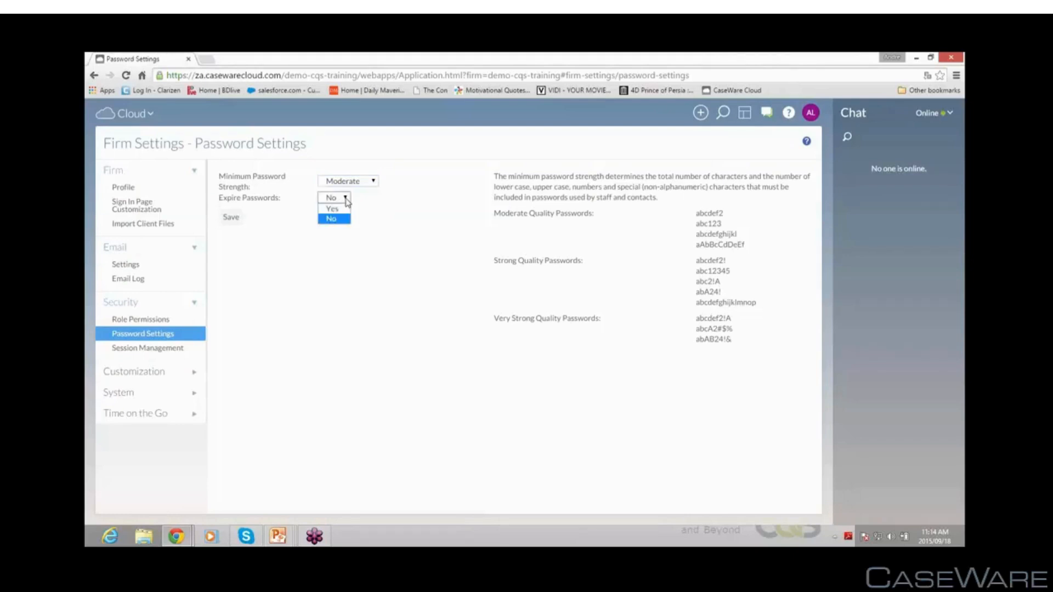
{"action": "left_click", "coordinate": [336, 208]}
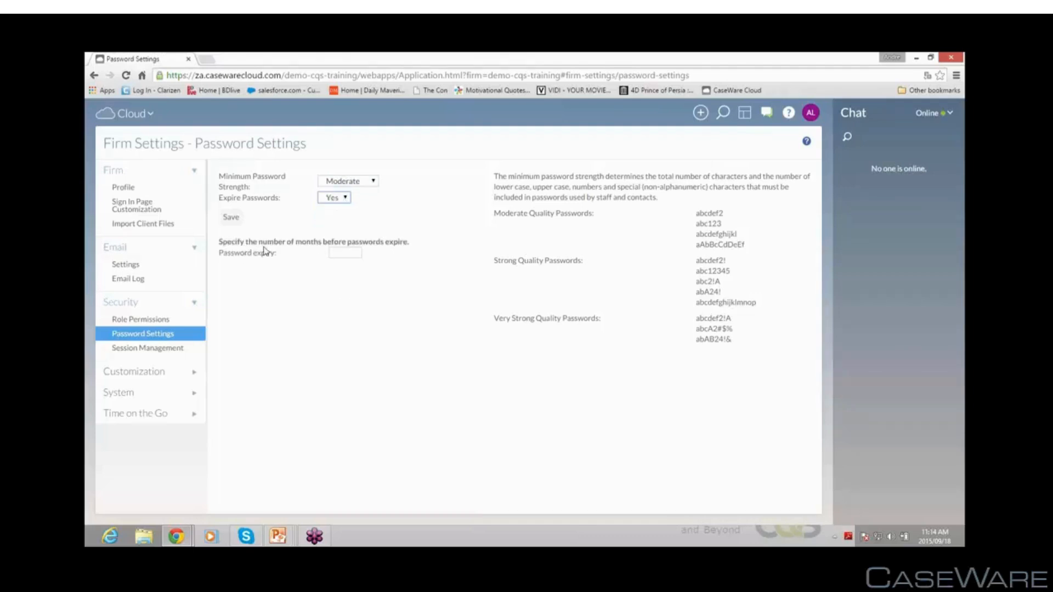
{"action": "left_click", "coordinate": [355, 252]}
{"action": "left_click", "coordinate": [336, 199]}
{"action": "left_click", "coordinate": [336, 216]}
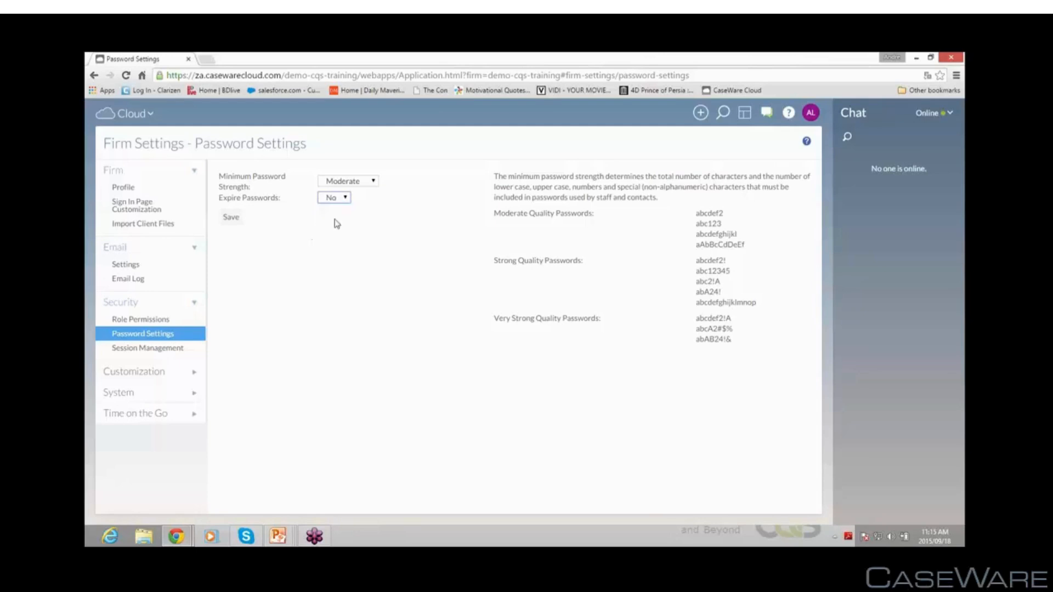
Open Session Management and inspect the remember-users and Hours to Remember Users settings
{"action": "left_click", "coordinate": [148, 350]}
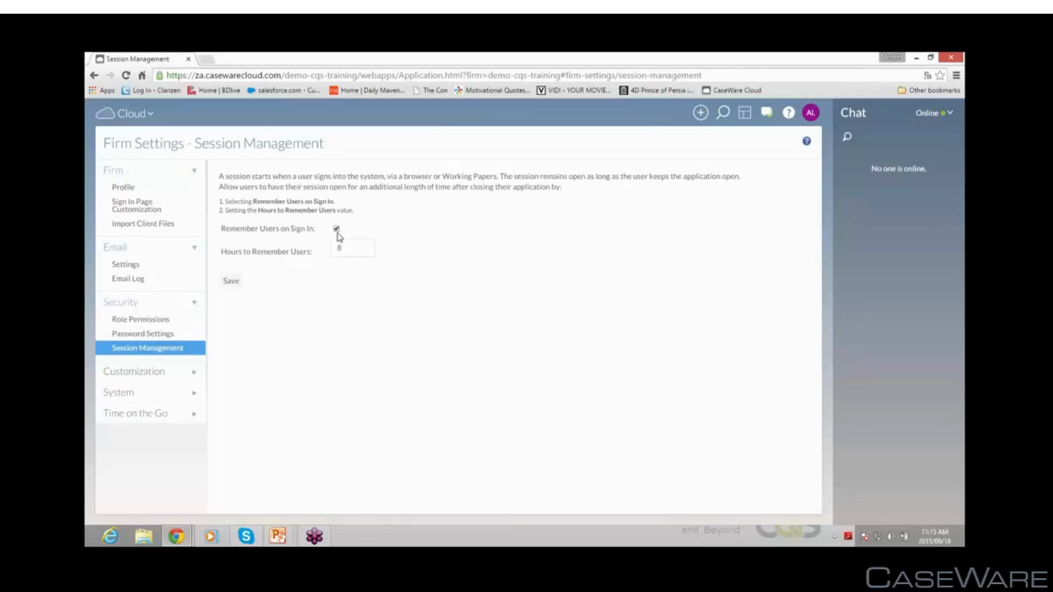
{"action": "left_click_drag", "start_coordinate": [352, 248], "coordinate": [331, 249]}
Open Views Management under Customization, expand the Files views and view the New view options
{"action": "left_click", "coordinate": [139, 372]}
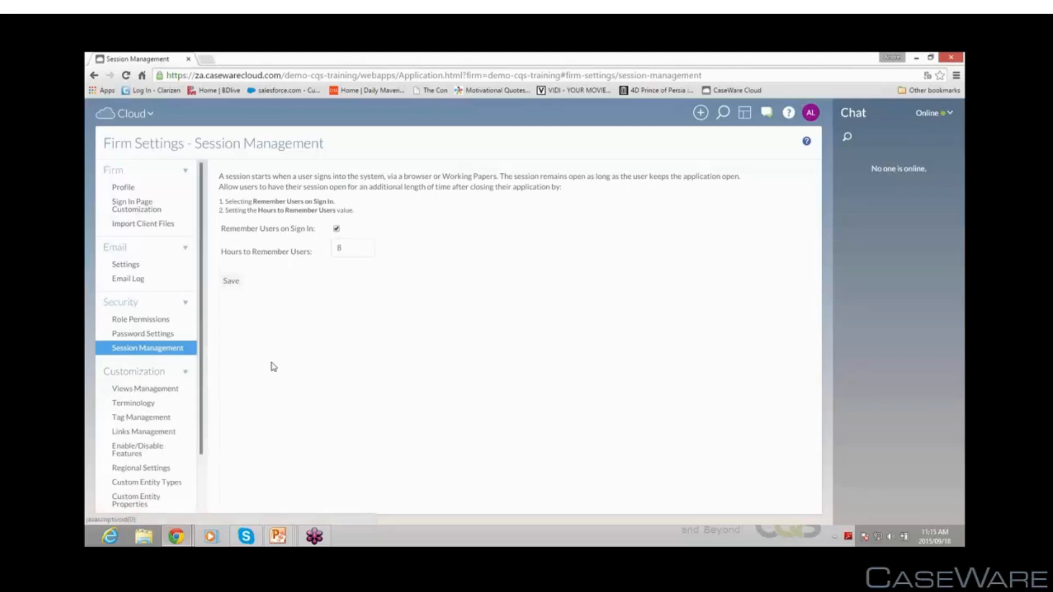
{"action": "left_click_drag", "start_coordinate": [202, 436], "coordinate": [201, 502]}
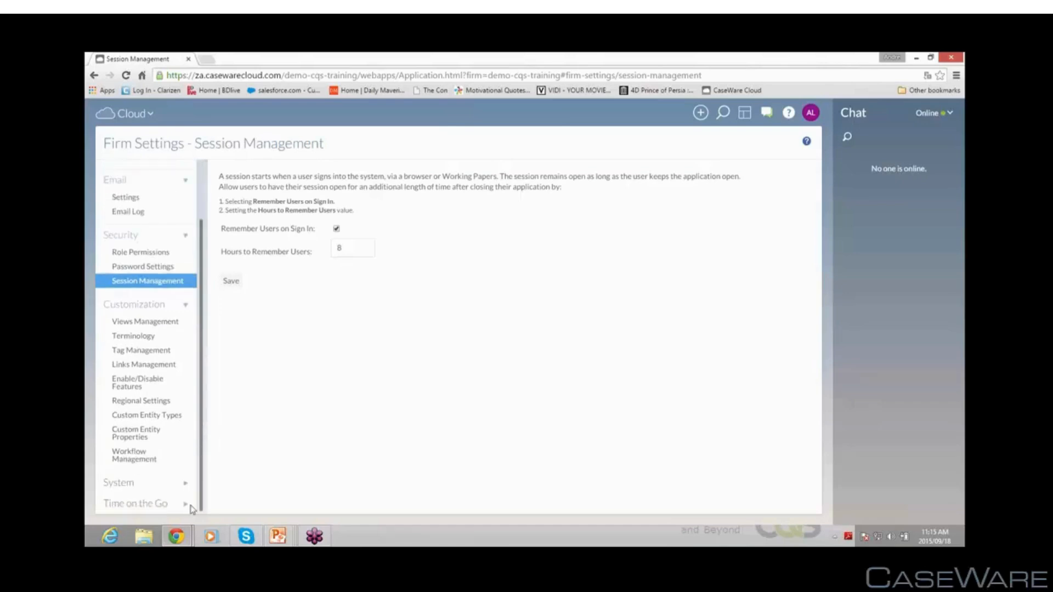
{"action": "left_click", "coordinate": [138, 326]}
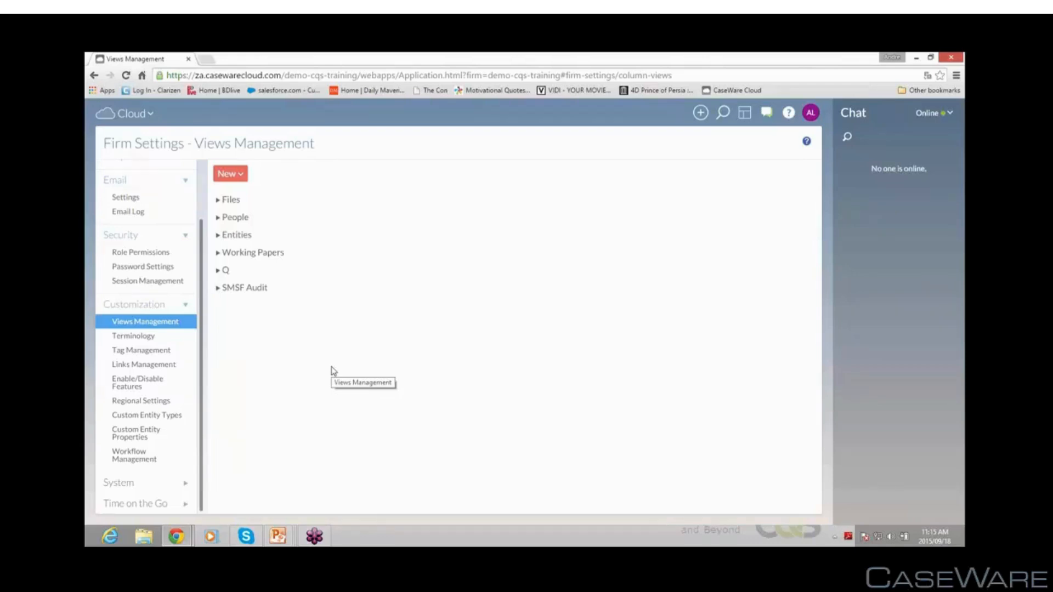
{"action": "left_click", "coordinate": [228, 200]}
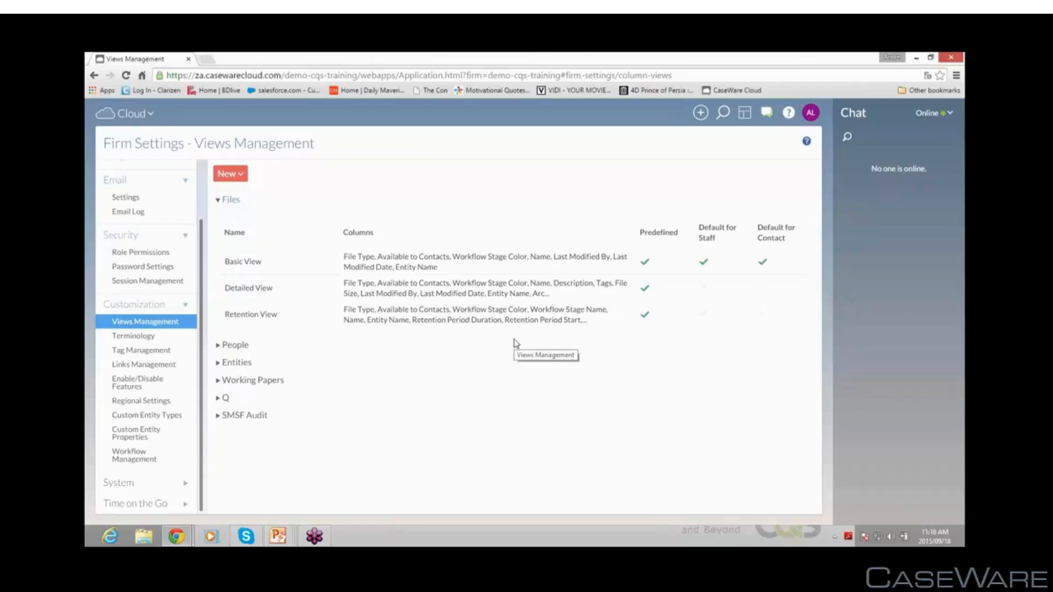
{"action": "left_click", "coordinate": [241, 174]}
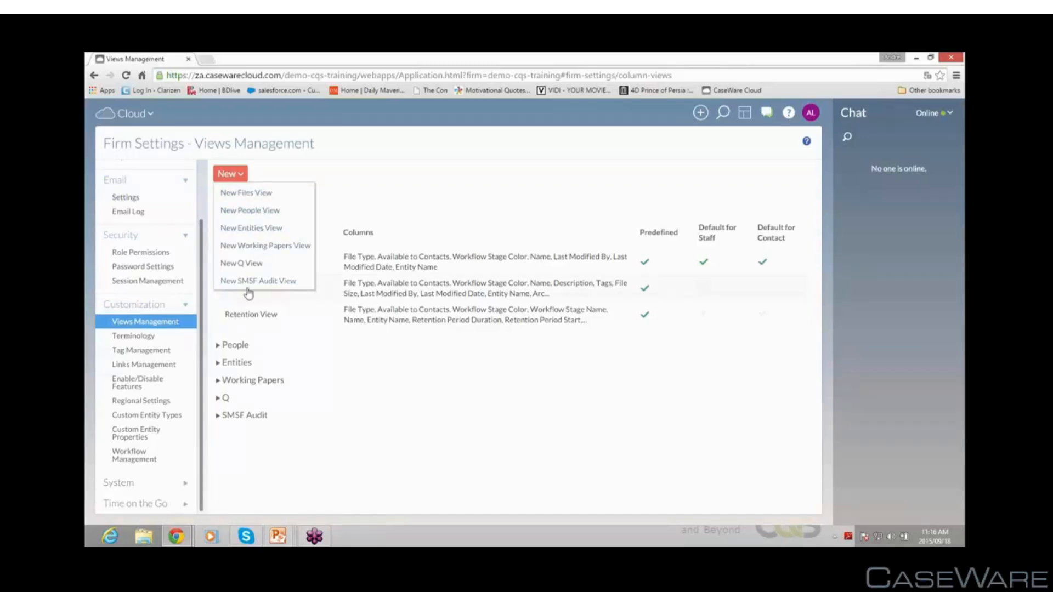
{"action": "left_click", "coordinate": [352, 381]}
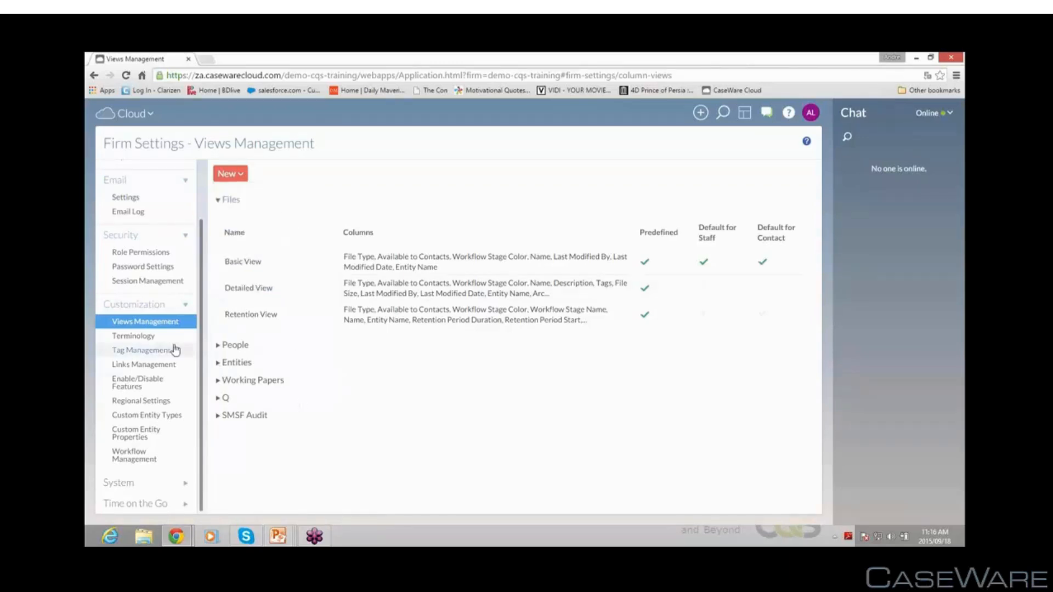
Open Terminology and examine the Internal Entity and Client Entity terms
{"action": "left_click", "coordinate": [152, 338]}
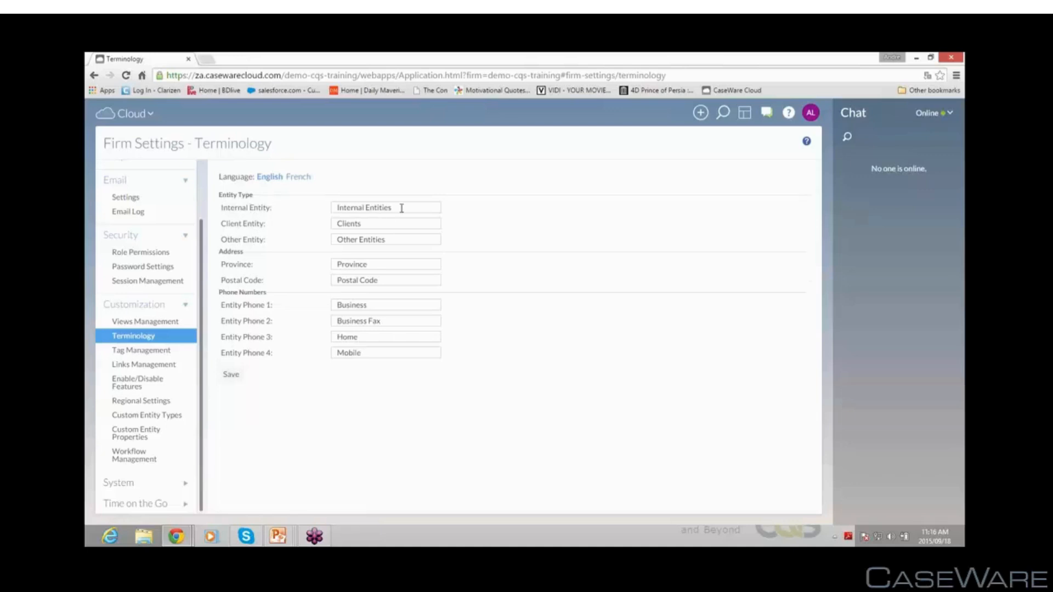
{"action": "left_click_drag", "start_coordinate": [402, 208], "coordinate": [298, 211]}
{"action": "left_click", "coordinate": [255, 225]}
{"action": "left_click_drag", "start_coordinate": [384, 225], "coordinate": [298, 227]}
Browse Tag Management and Links Management, opening and cancelling the Add Link dialog
{"action": "left_click", "coordinate": [140, 351]}
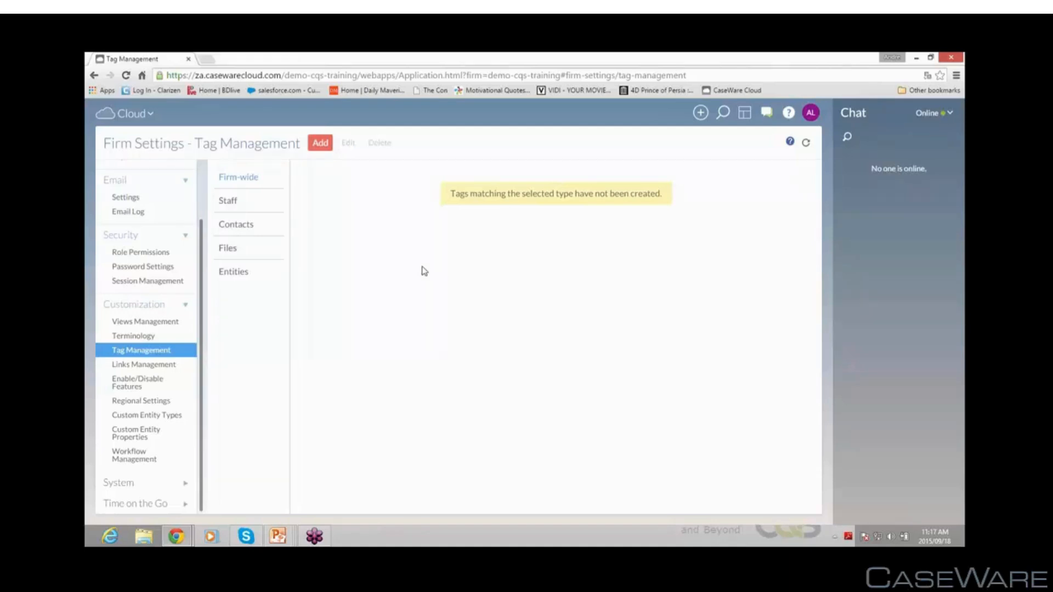
{"action": "left_click", "coordinate": [159, 364]}
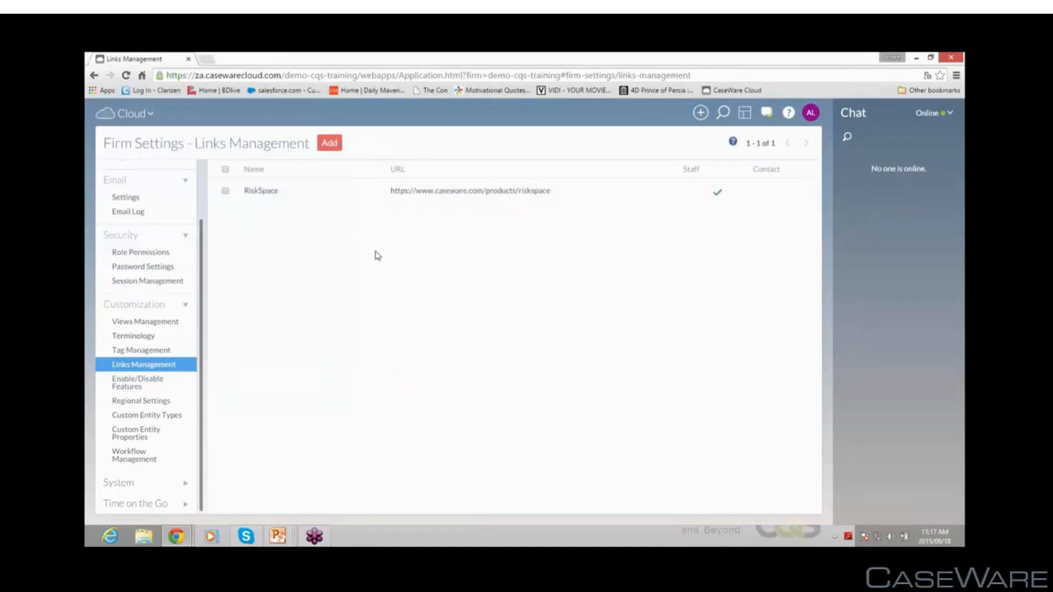
{"action": "left_click", "coordinate": [330, 143]}
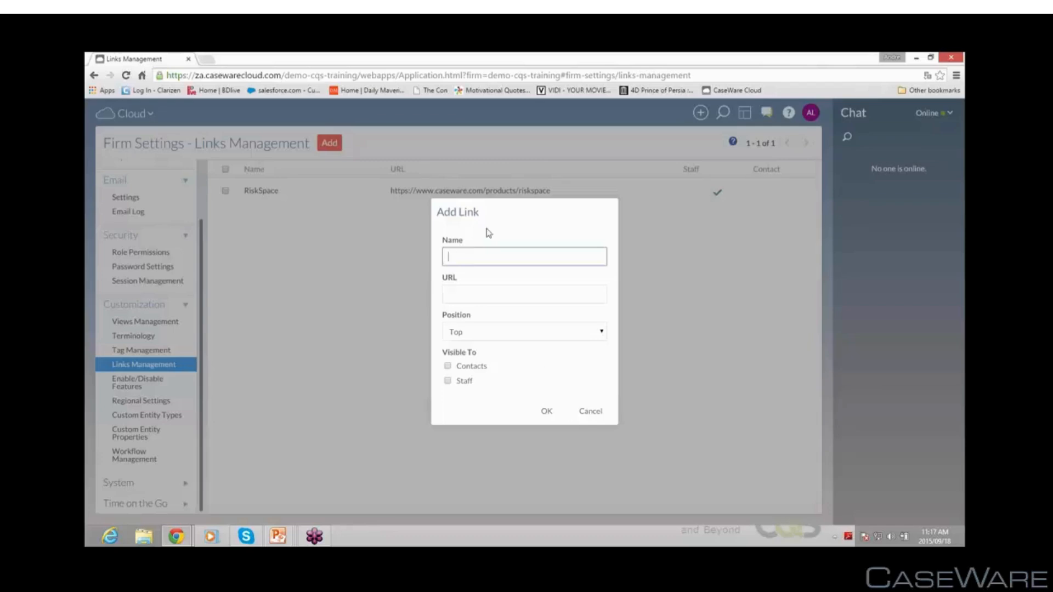
{"action": "left_click", "coordinate": [591, 412]}
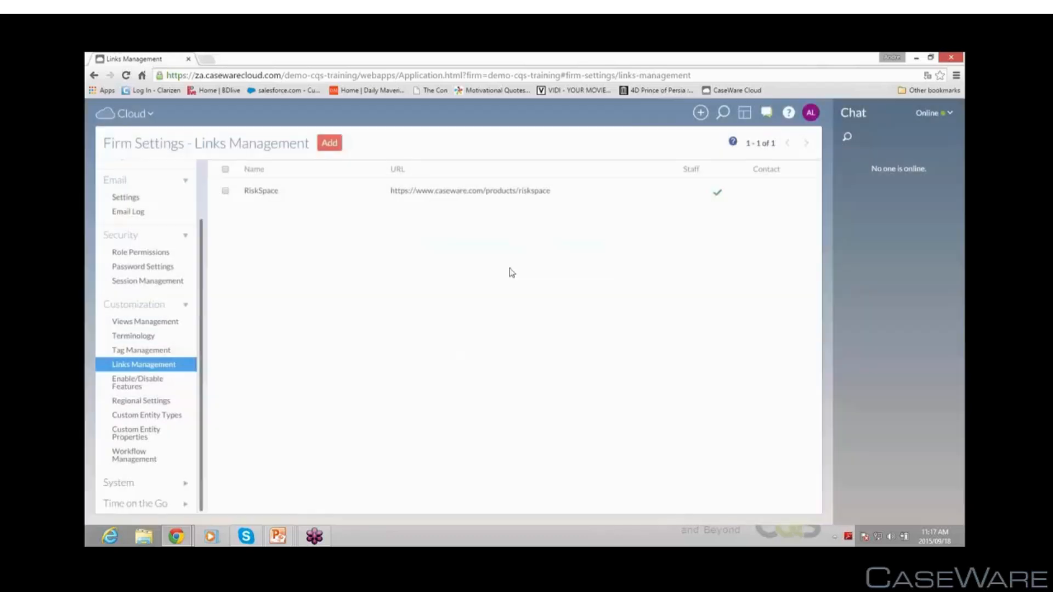
Open Enable/Disable Features and try the chat message storage options before reselecting Never delete chat messages
{"action": "left_click", "coordinate": [140, 385]}
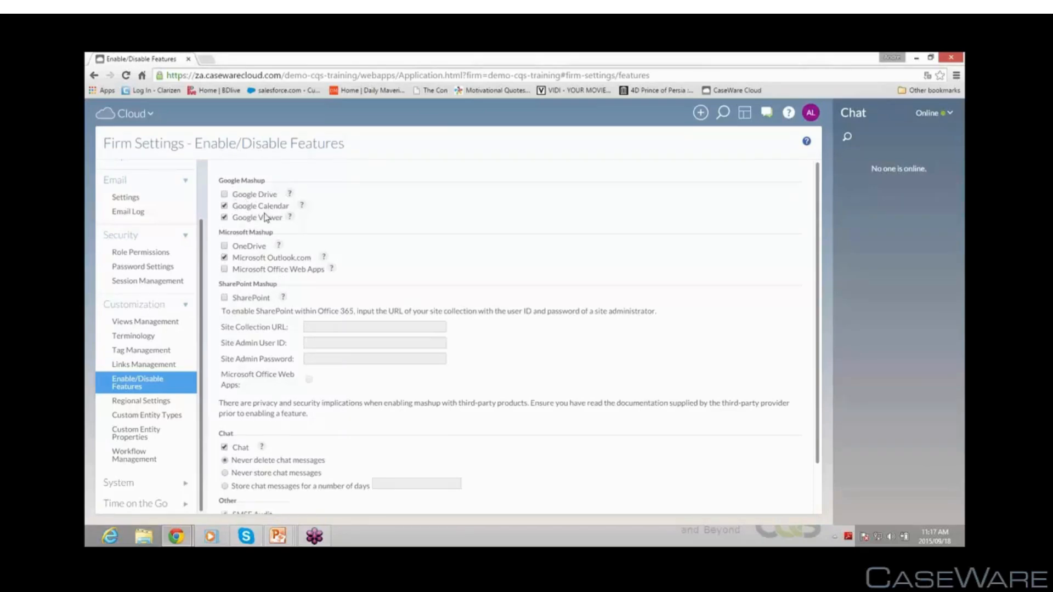
{"action": "scroll", "coordinate": [284, 242], "scroll_direction": "down", "scroll_amount": 1}
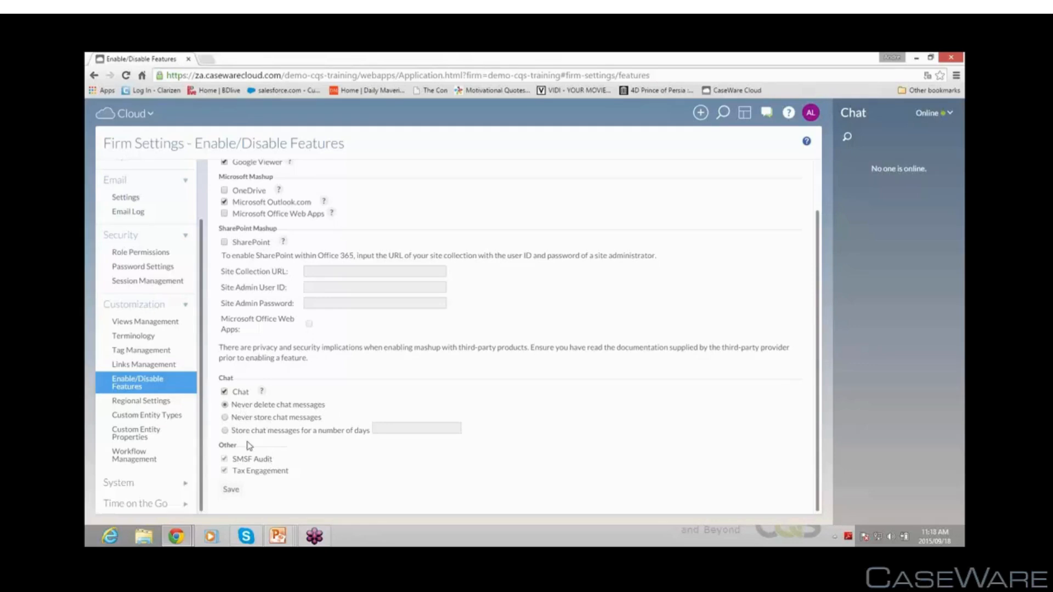
{"action": "left_click", "coordinate": [225, 431]}
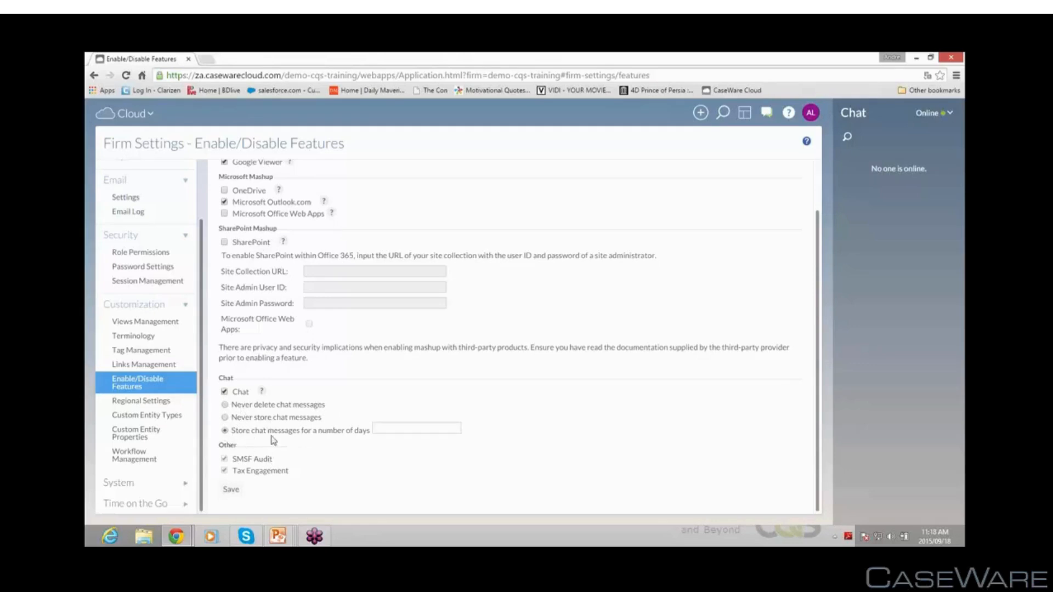
{"action": "left_click", "coordinate": [397, 431]}
{"action": "left_click", "coordinate": [225, 405]}
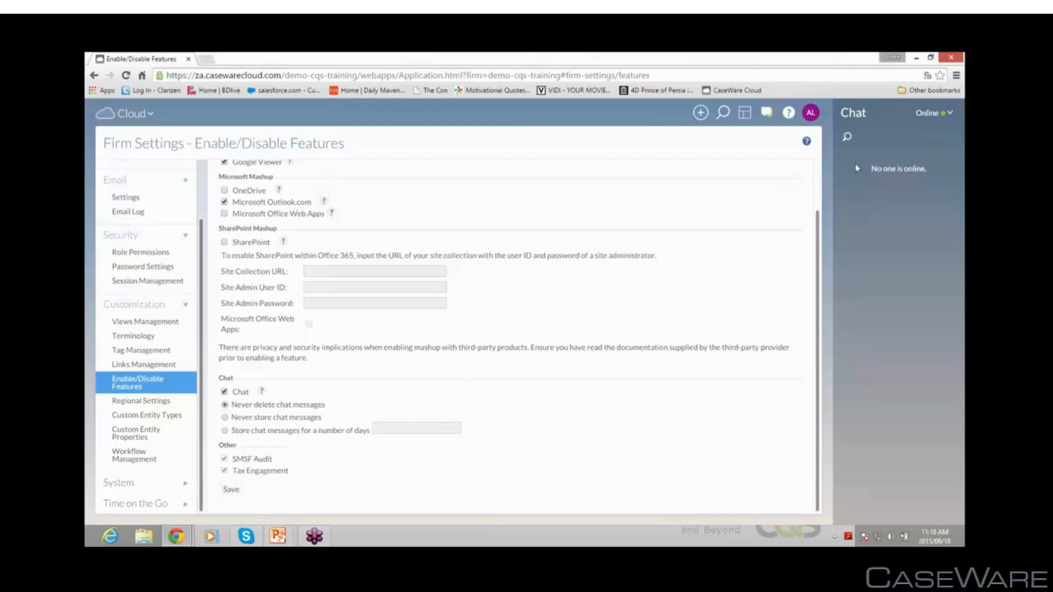
Open Regional Settings and view the available currency symbol options without changing them
{"action": "left_click", "coordinate": [132, 403]}
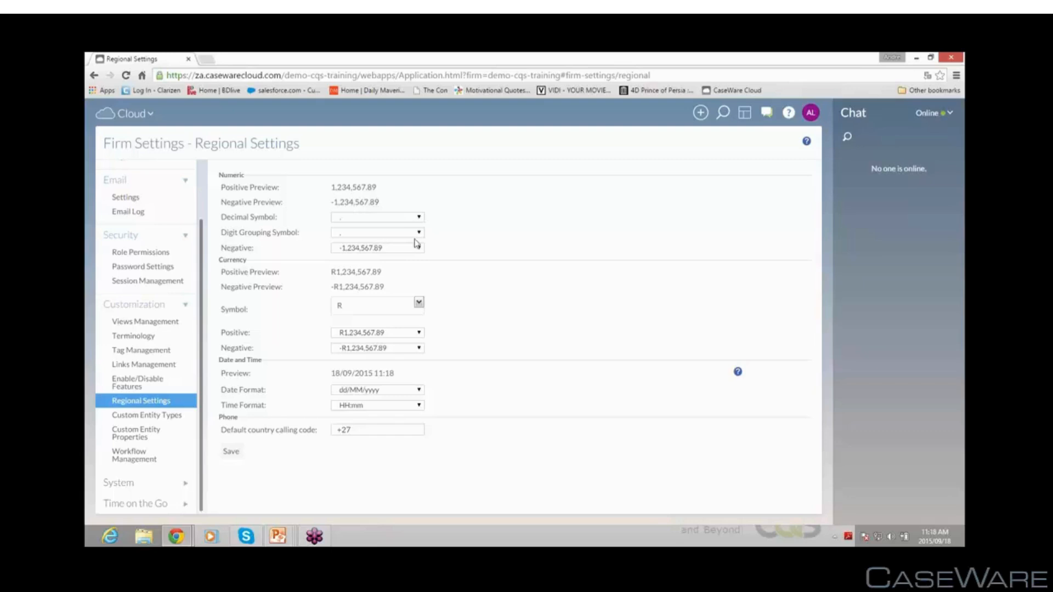
{"action": "left_click", "coordinate": [418, 303]}
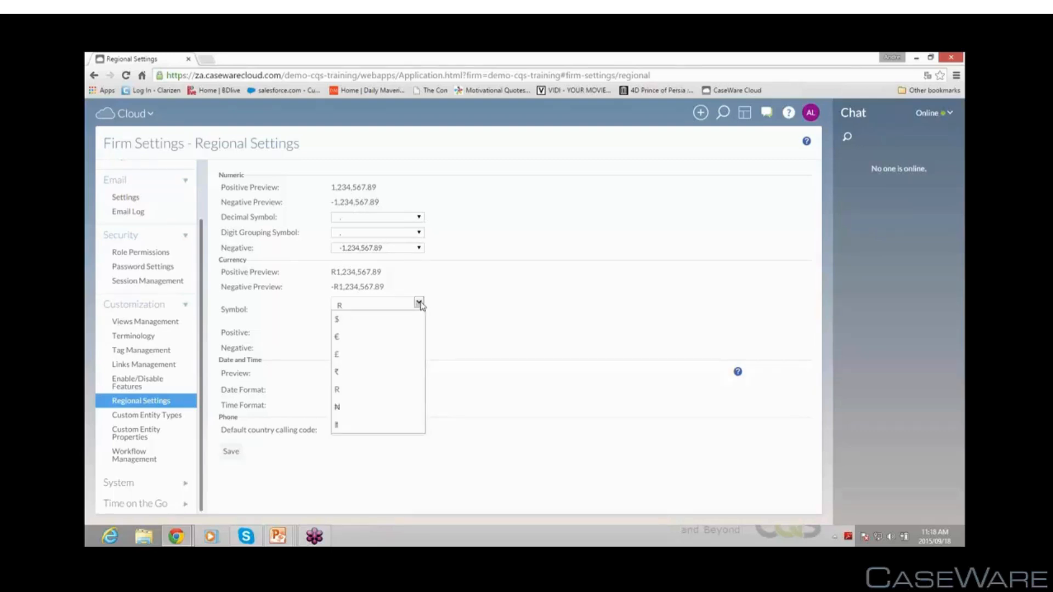
{"action": "left_click", "coordinate": [498, 310]}
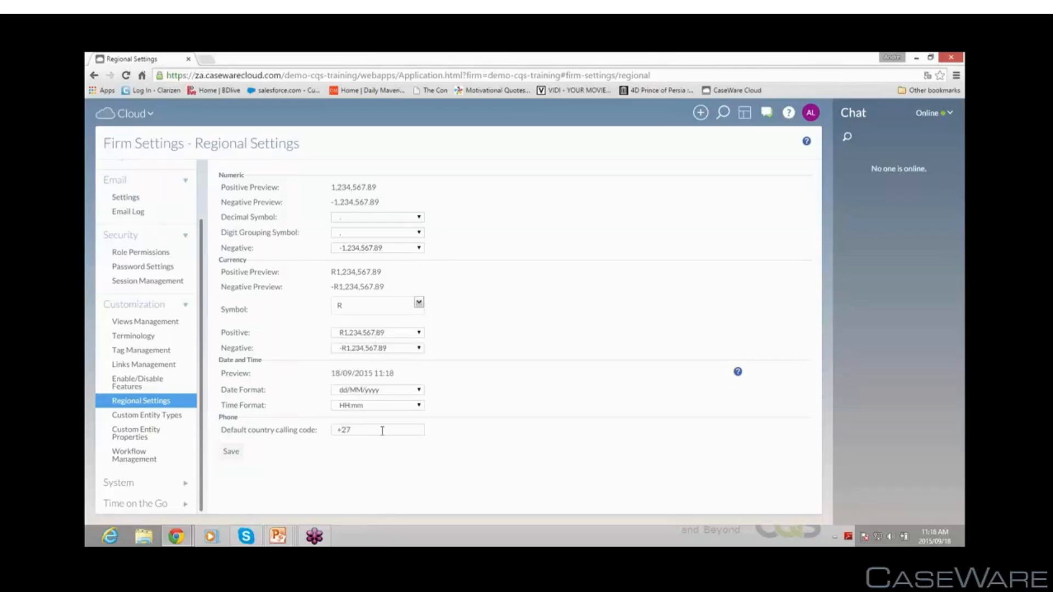
Browse Custom Entity Types and Custom Entity Properties, selecting the Clients entity to view its properties
{"action": "left_click", "coordinate": [138, 418]}
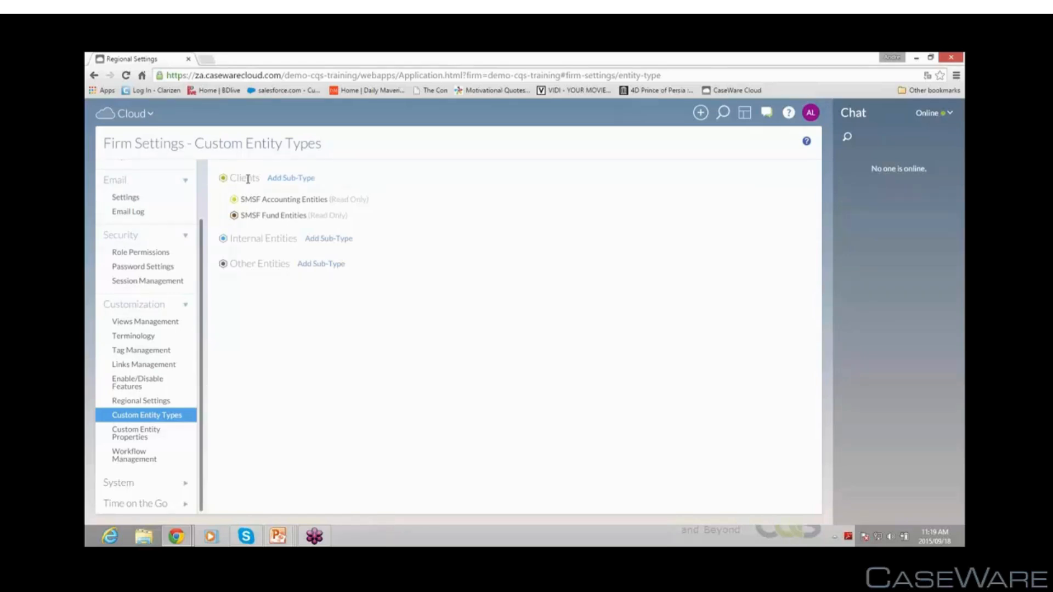
{"action": "left_click", "coordinate": [139, 440]}
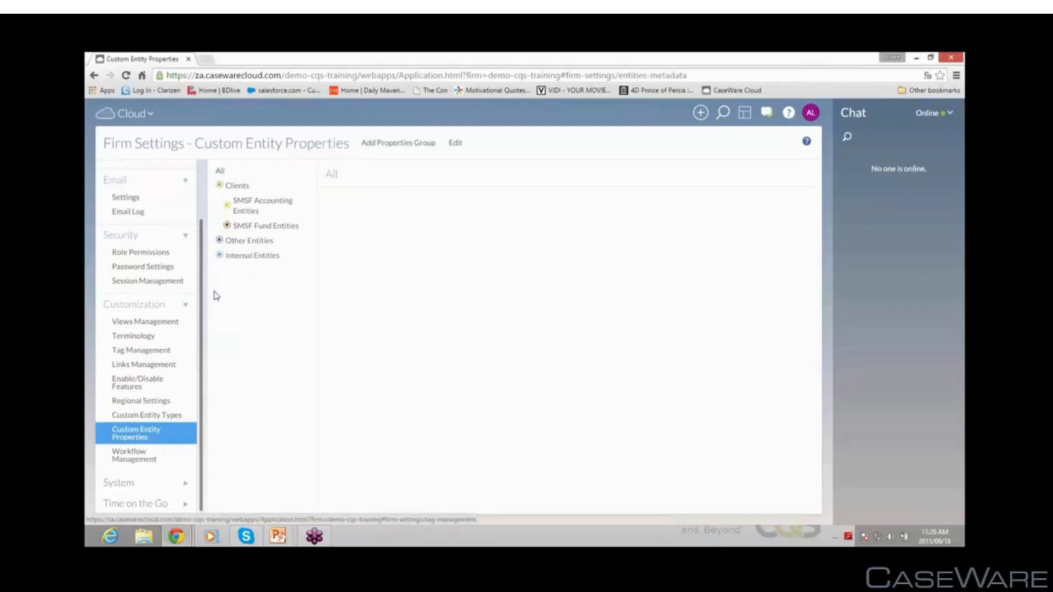
{"action": "left_click", "coordinate": [238, 187]}
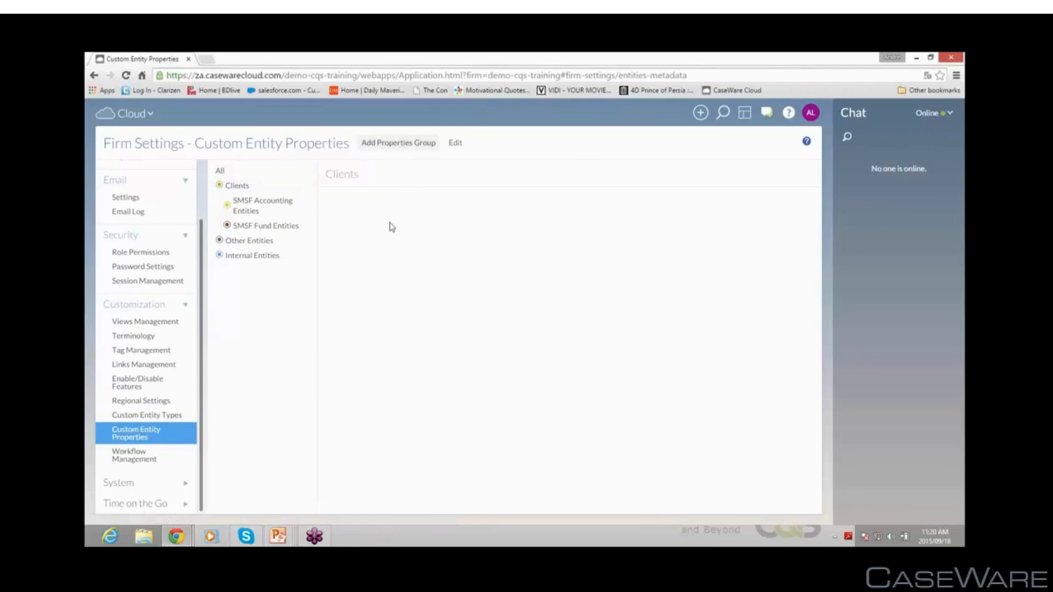
Open Workflow Management and view the workflow assignment options for the Clients entity
{"action": "left_click", "coordinate": [141, 464]}
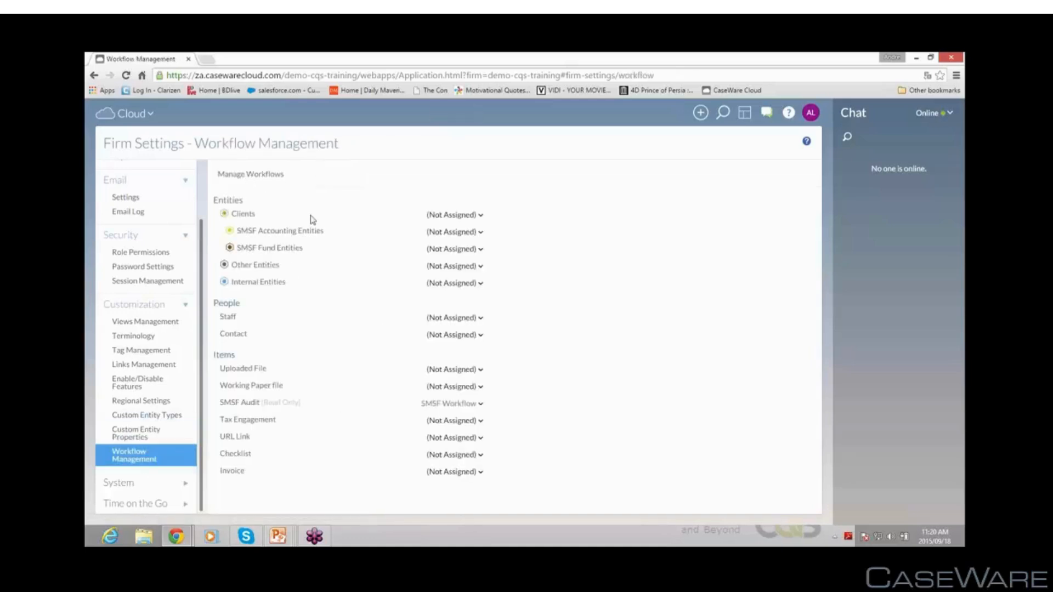
{"action": "left_click", "coordinate": [481, 217]}
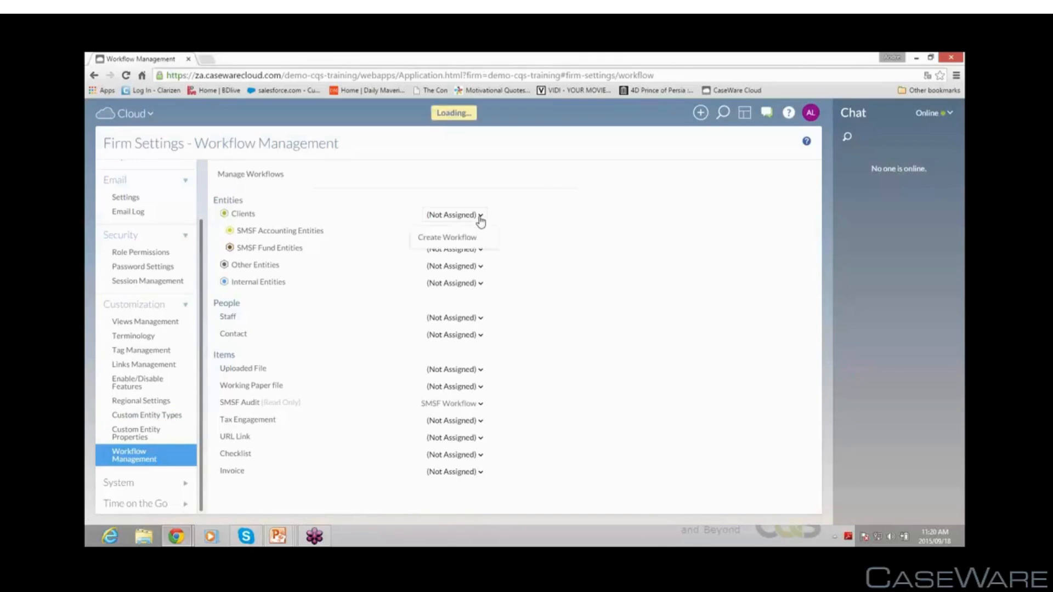
{"action": "left_click", "coordinate": [576, 229]}
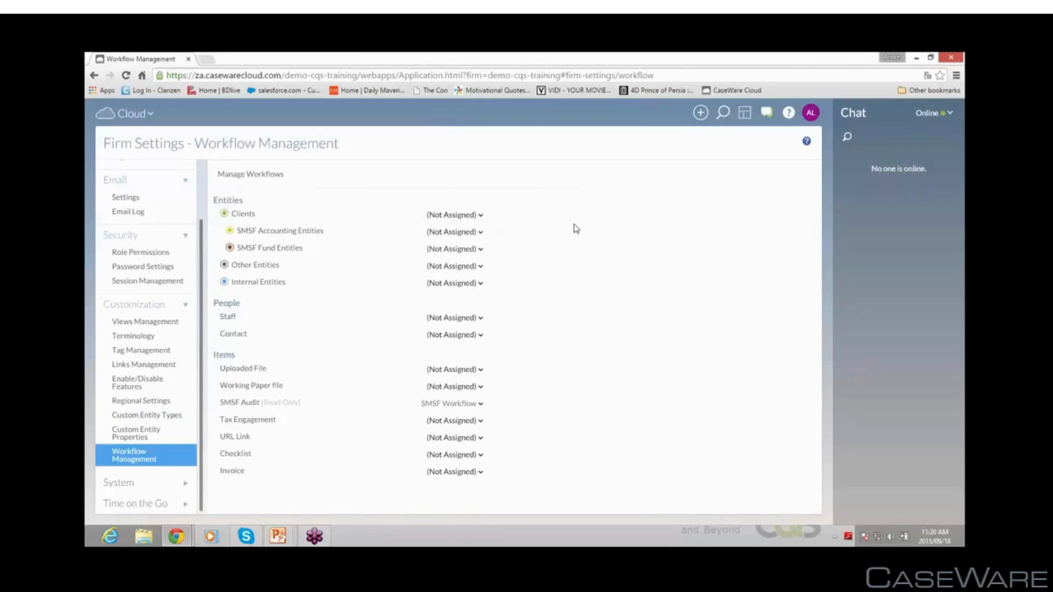